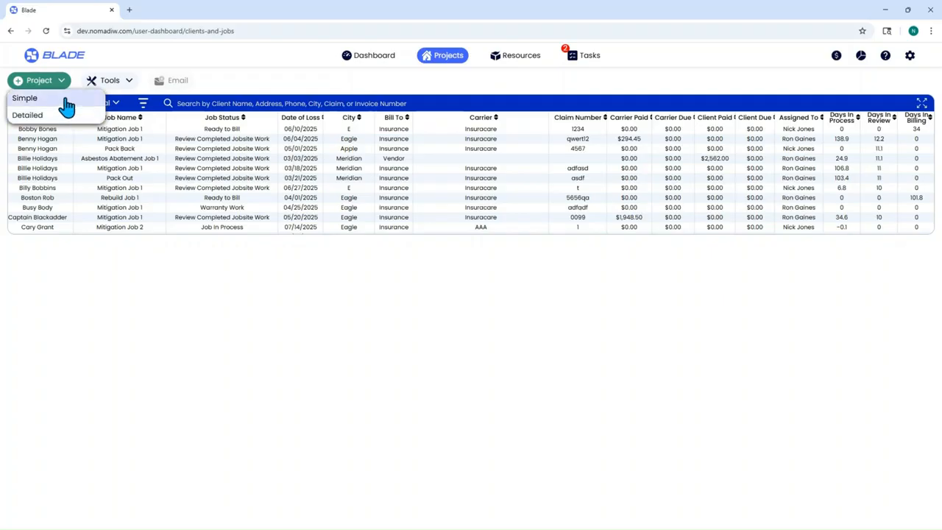
Step: Start a Simple new project with TestCo International as the company
{"action": "left_click", "coordinate": [66, 107]}
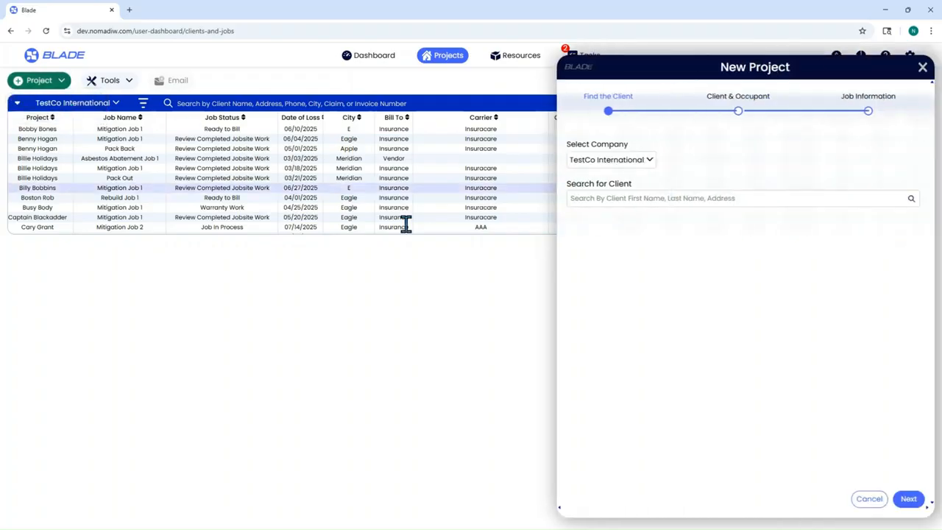
{"action": "left_click", "coordinate": [641, 162]}
{"action": "scroll", "coordinate": [646, 213], "scroll_direction": "down", "scroll_amount": 2}
{"action": "left_click", "coordinate": [648, 253]}
Step: Search for an existing client, then clear the client search field
{"action": "left_click", "coordinate": [628, 198]}
{"action": "type", "text": "jer"}
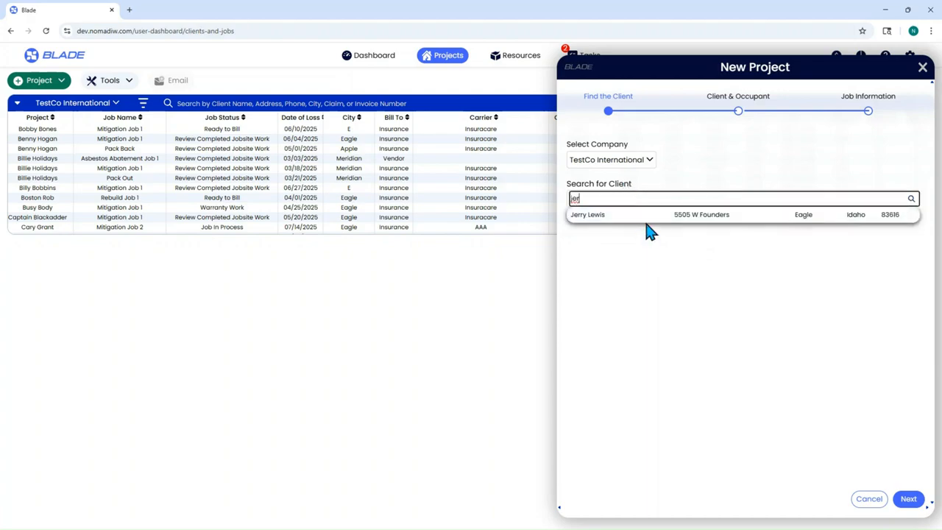
{"action": "left_click", "coordinate": [666, 176]}
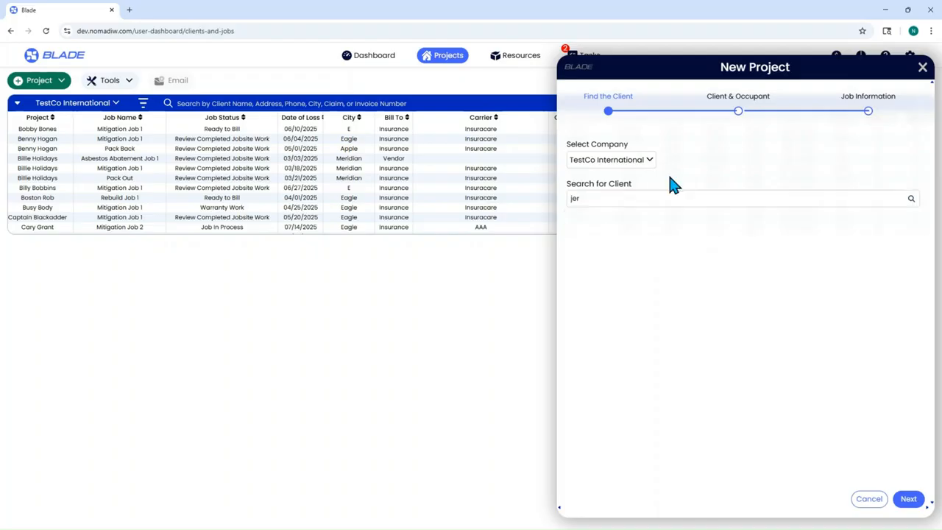
{"action": "double_click", "coordinate": [603, 200]}
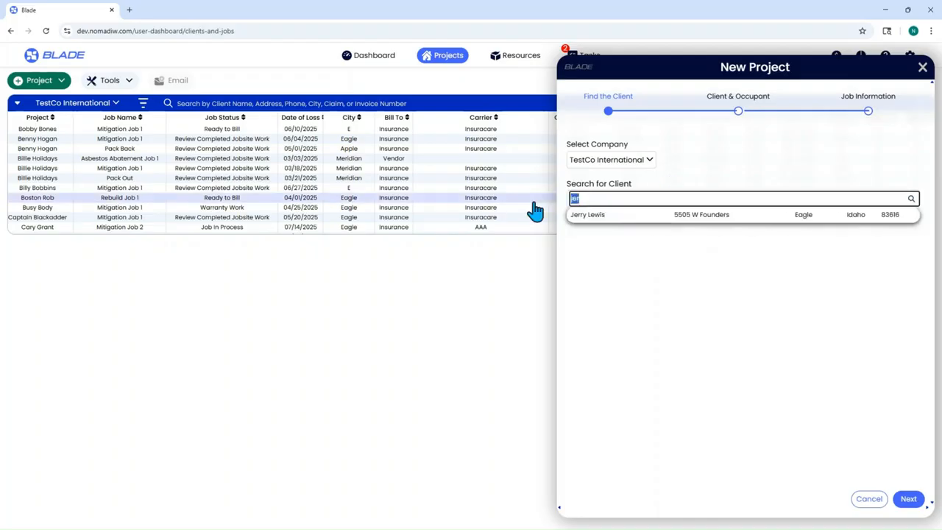
{"action": "key", "text": "BackSpace"}
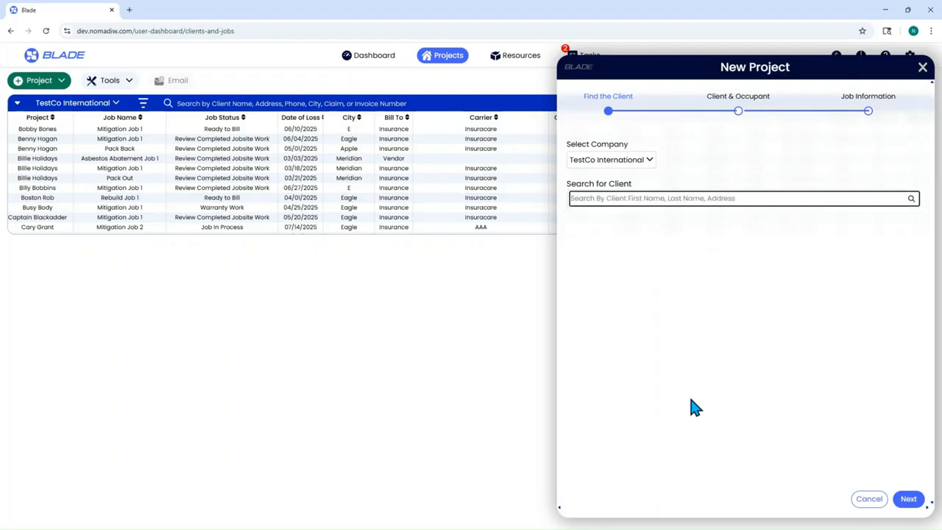
Step: Enter the new client's name and phone number
{"action": "left_click", "coordinate": [909, 499]}
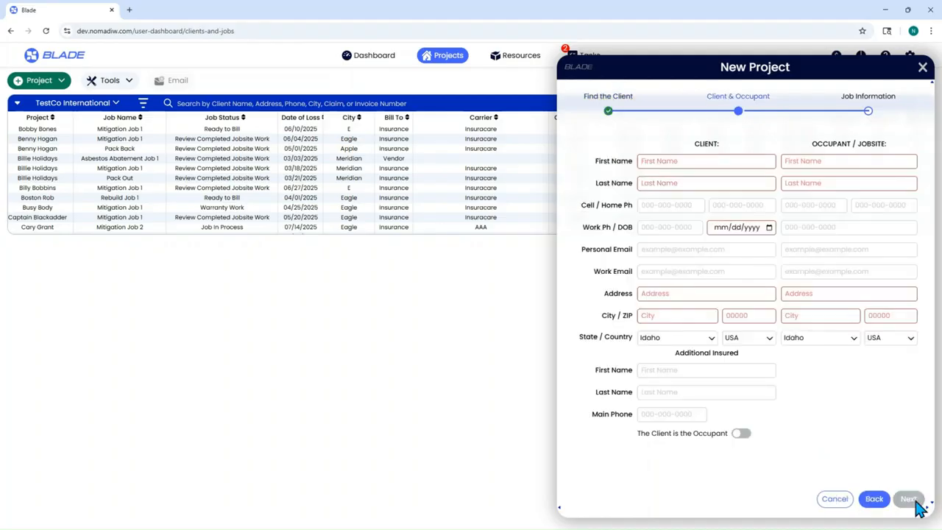
{"action": "left_click", "coordinate": [666, 161]}
{"action": "type", "text": "John"}
{"action": "type", "text": "Wayne"}
{"action": "key", "text": "Tab"}
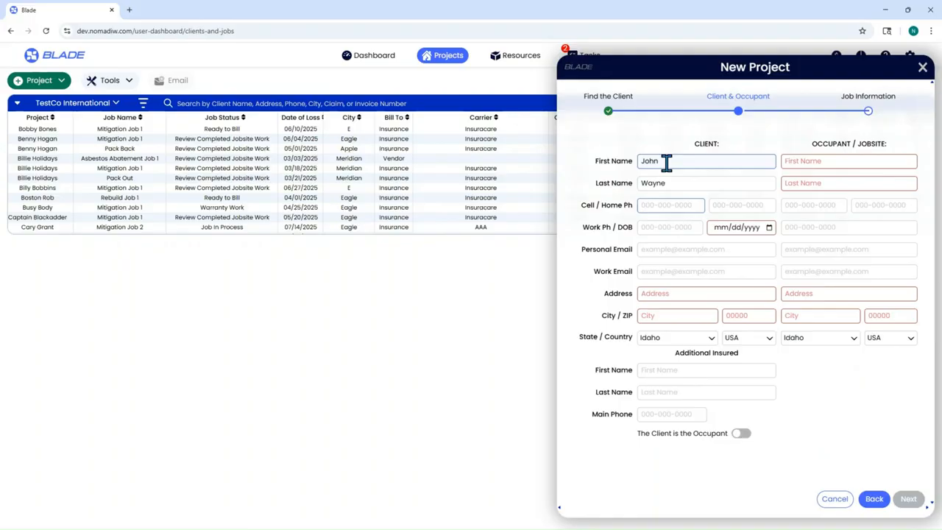
{"action": "type", "text": "555-555-5555"}
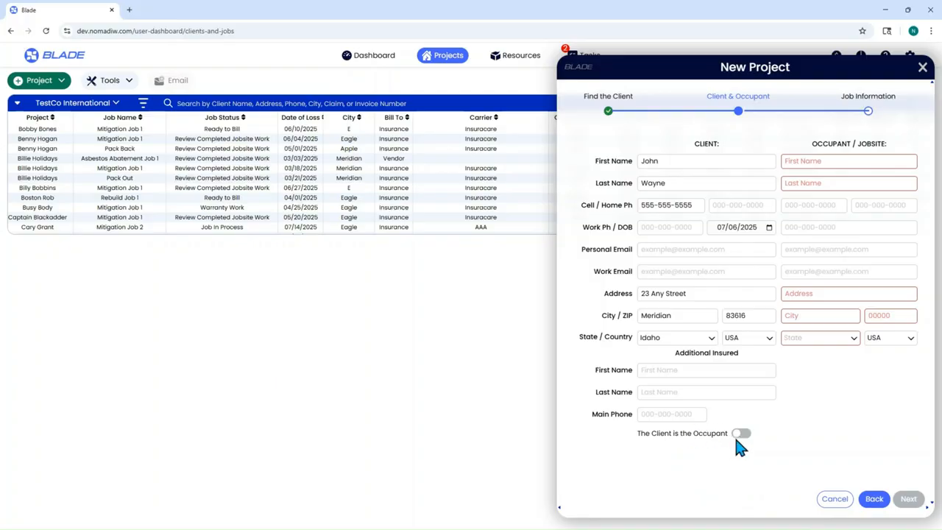
Step: Turn on 'The Client is the Occupant' and continue to Job Information
{"action": "left_click", "coordinate": [741, 434]}
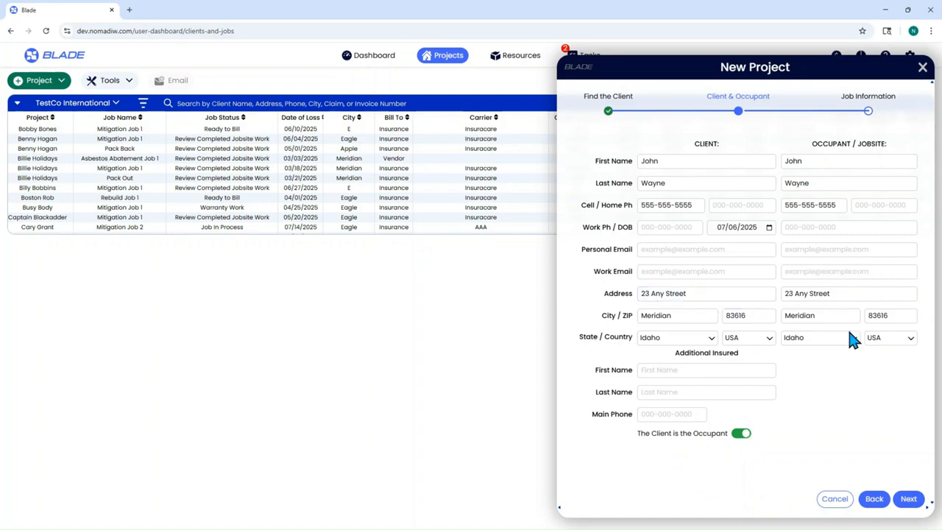
{"action": "left_click", "coordinate": [741, 434]}
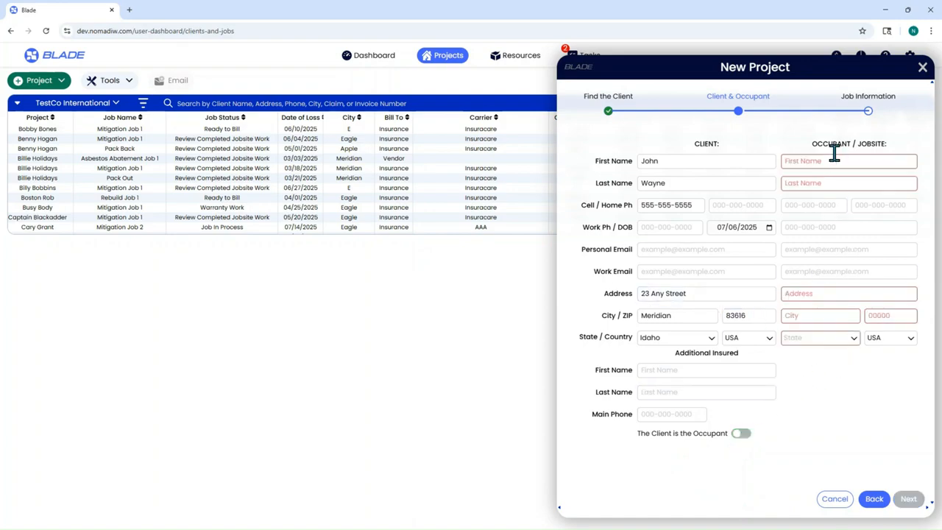
{"action": "left_click", "coordinate": [742, 436]}
{"action": "left_click", "coordinate": [910, 500]}
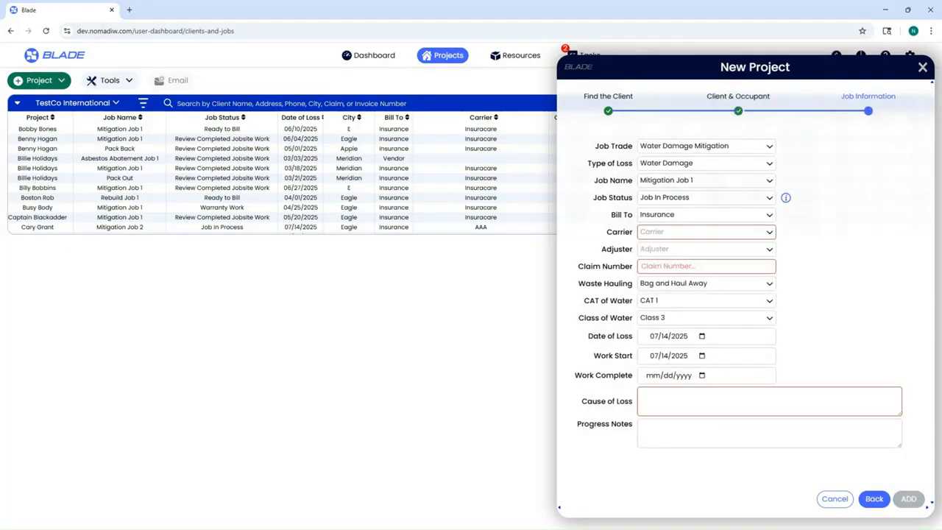
Step: Show an existing project's Mitigation Job 1 parameters, with billing, dates and jobsite details
{"action": "left_click", "coordinate": [44, 139]}
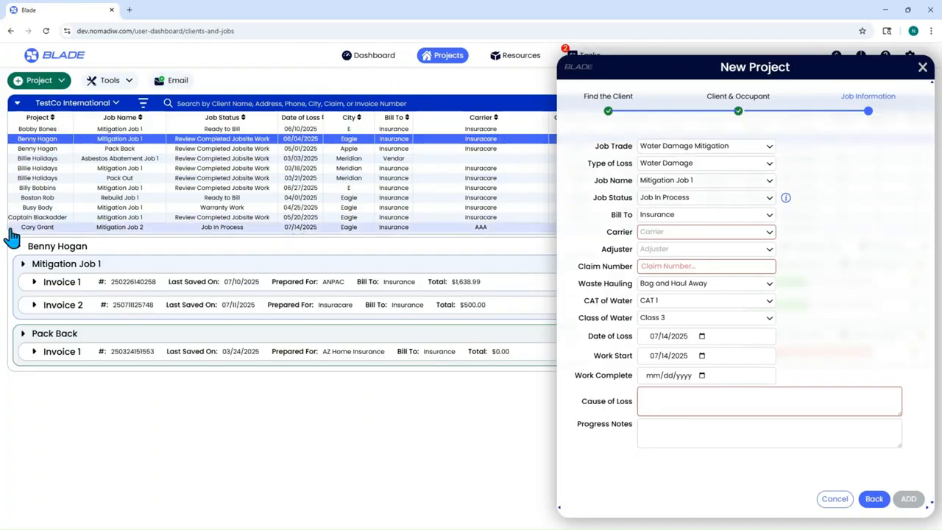
{"action": "left_click", "coordinate": [23, 263]}
{"action": "left_click", "coordinate": [68, 284]}
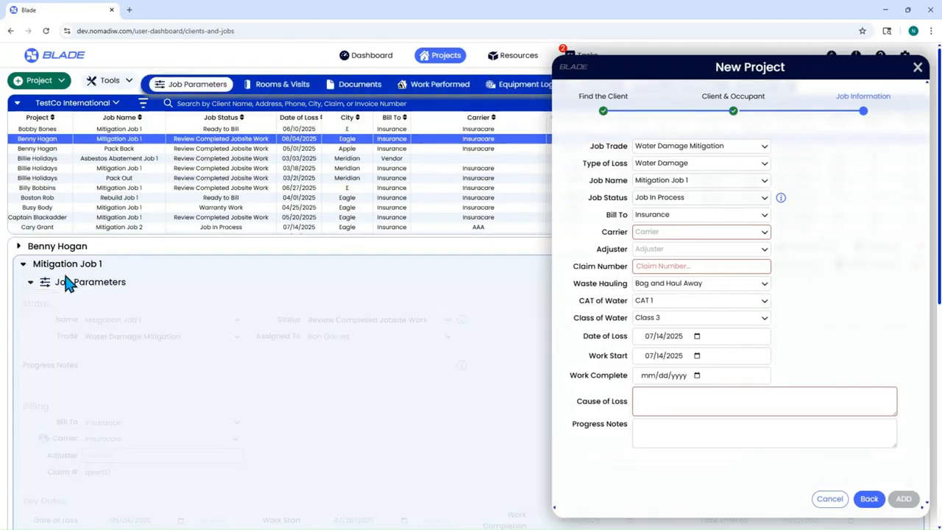
{"action": "scroll", "coordinate": [288, 408], "scroll_direction": "down", "scroll_amount": 3}
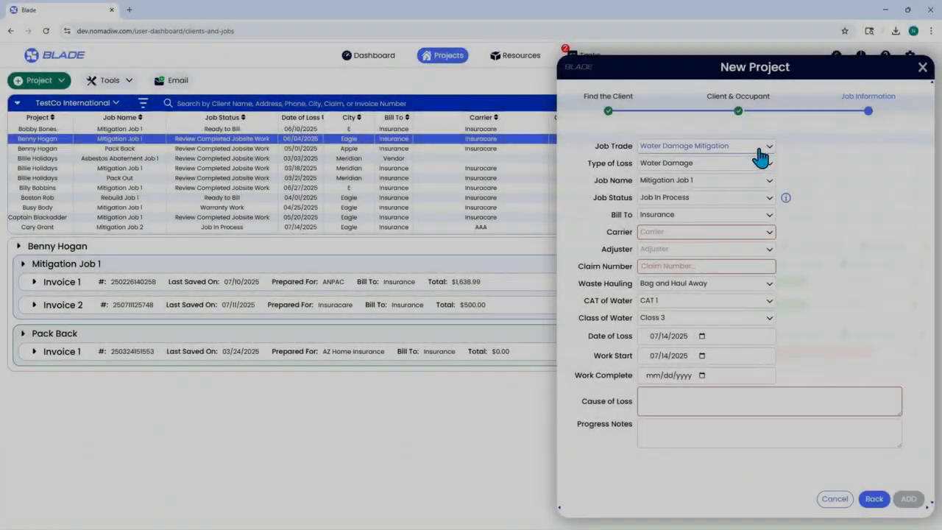
Step: Keep Water Damage Mitigation as the job trade
{"action": "left_click", "coordinate": [759, 149]}
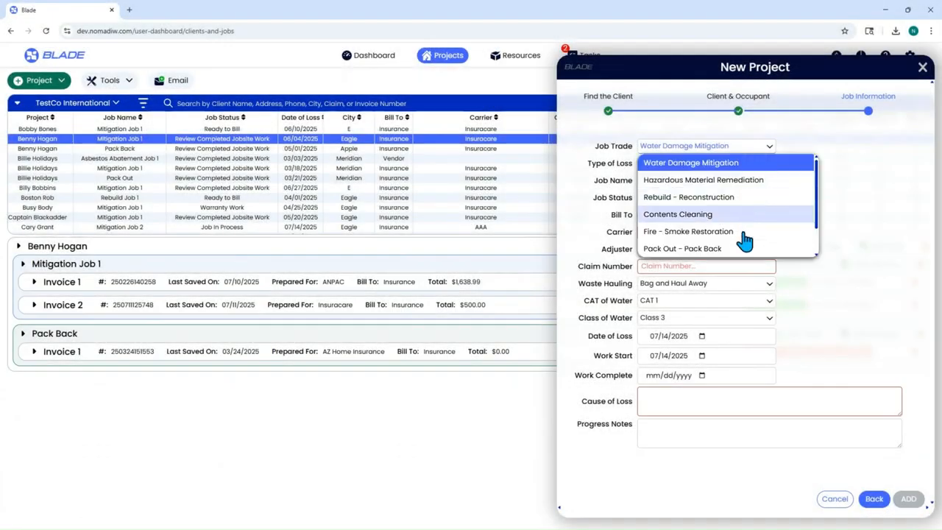
{"action": "scroll", "coordinate": [742, 248], "scroll_direction": "down", "scroll_amount": 1}
{"action": "scroll", "coordinate": [742, 253], "scroll_direction": "up", "scroll_amount": 1}
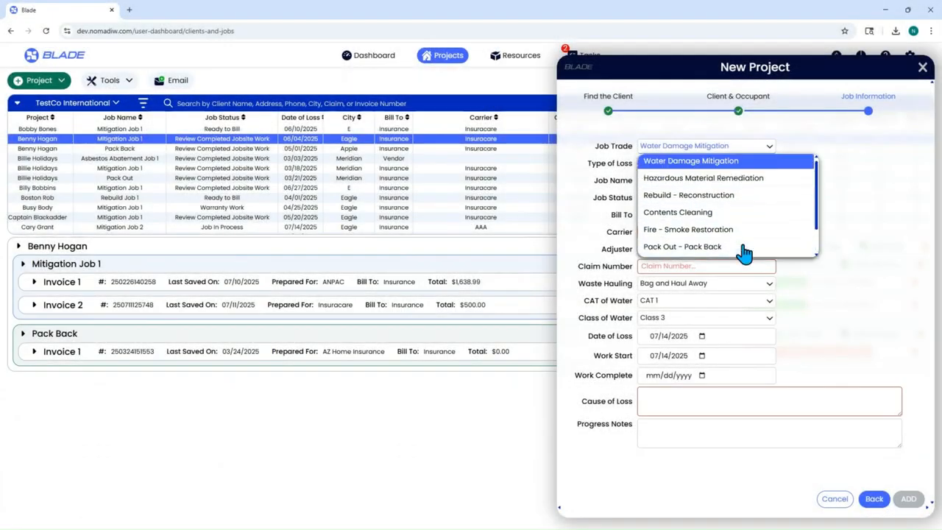
{"action": "left_click", "coordinate": [725, 160]}
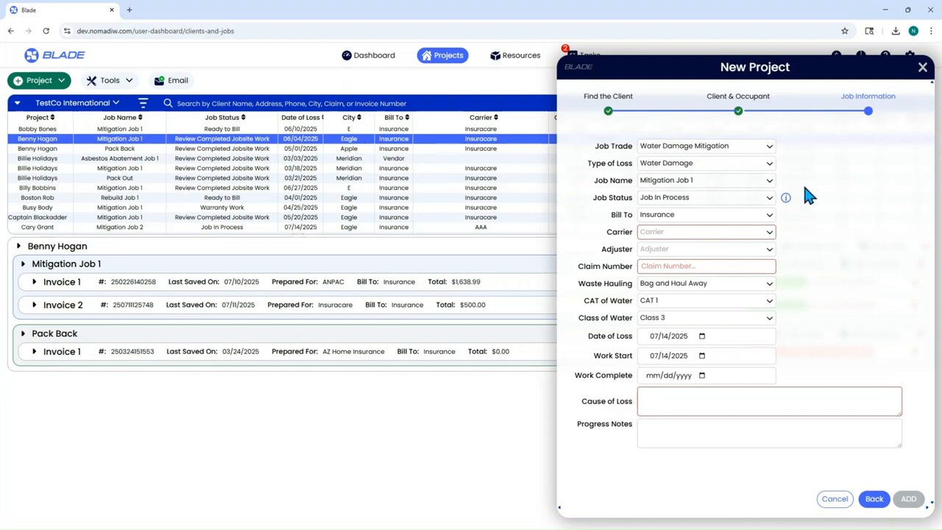
Step: Change the Type of Loss to Wind Damage
{"action": "left_click", "coordinate": [704, 165]}
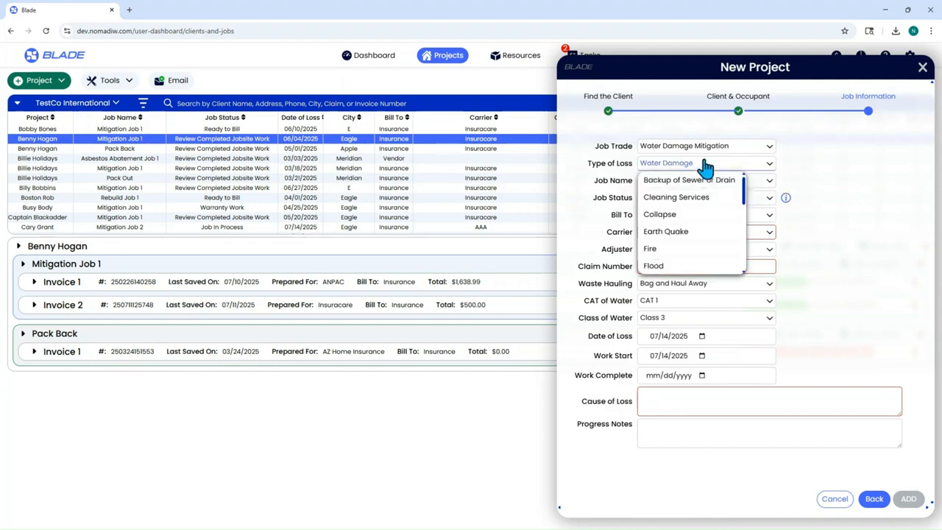
{"action": "scroll", "coordinate": [711, 206], "scroll_direction": "down", "scroll_amount": 6}
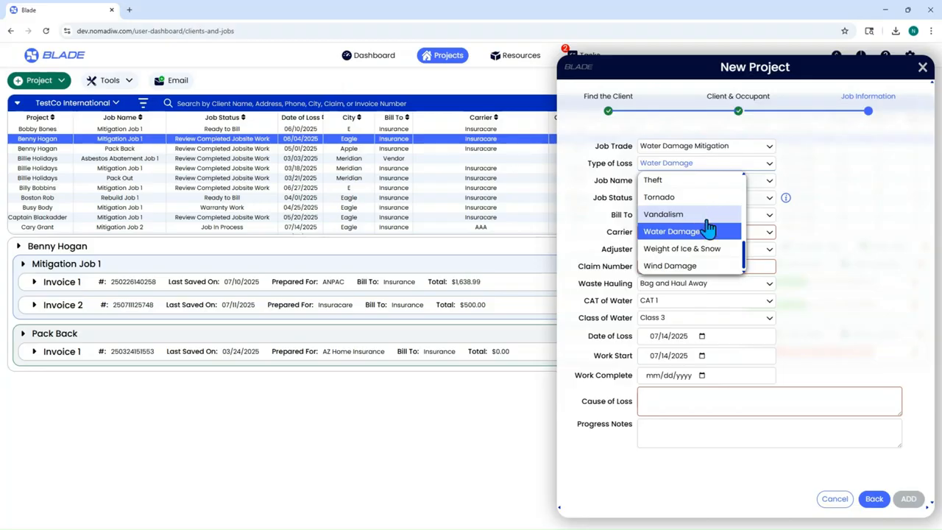
{"action": "left_click", "coordinate": [709, 266]}
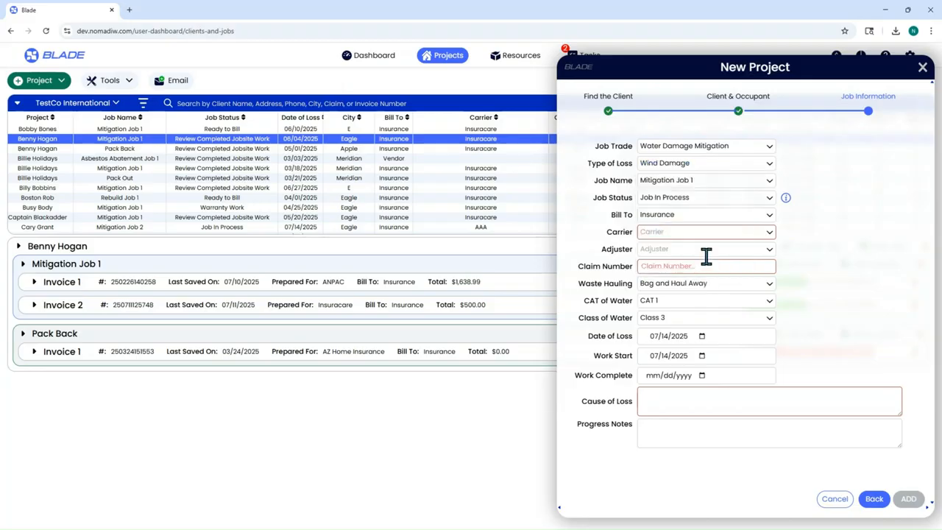
{"action": "left_click", "coordinate": [684, 165]}
{"action": "scroll", "coordinate": [700, 235], "scroll_direction": "down", "scroll_amount": 6}
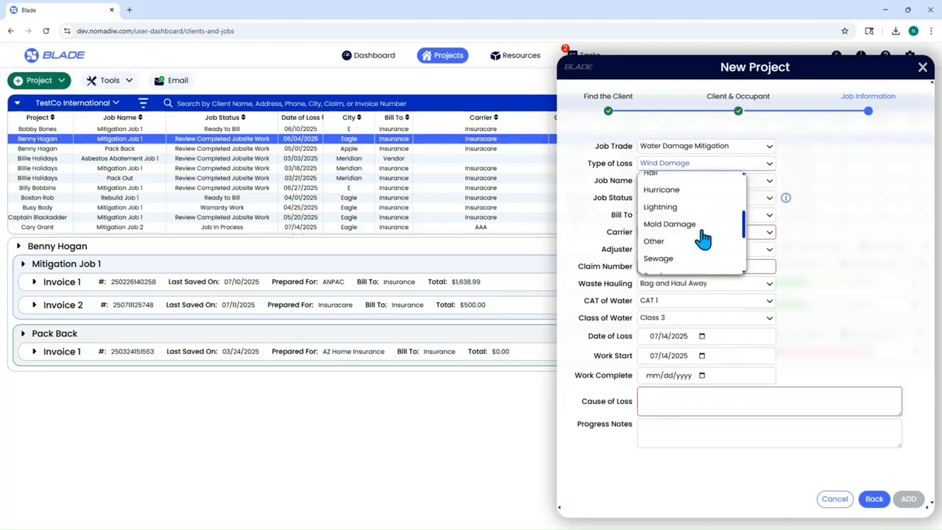
Step: Set Type of Loss back to Water Damage and return the trade to Water Damage Mitigation
{"action": "left_click", "coordinate": [701, 233]}
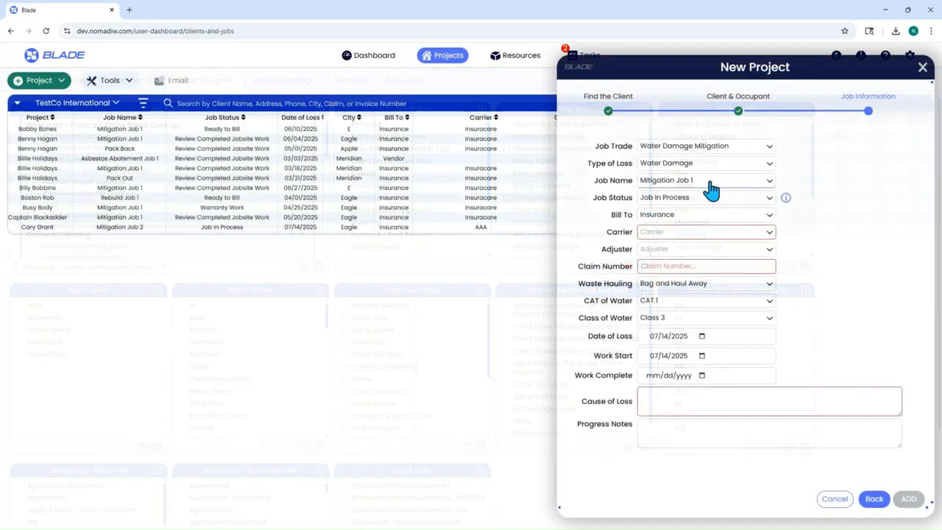
{"action": "left_click", "coordinate": [709, 182]}
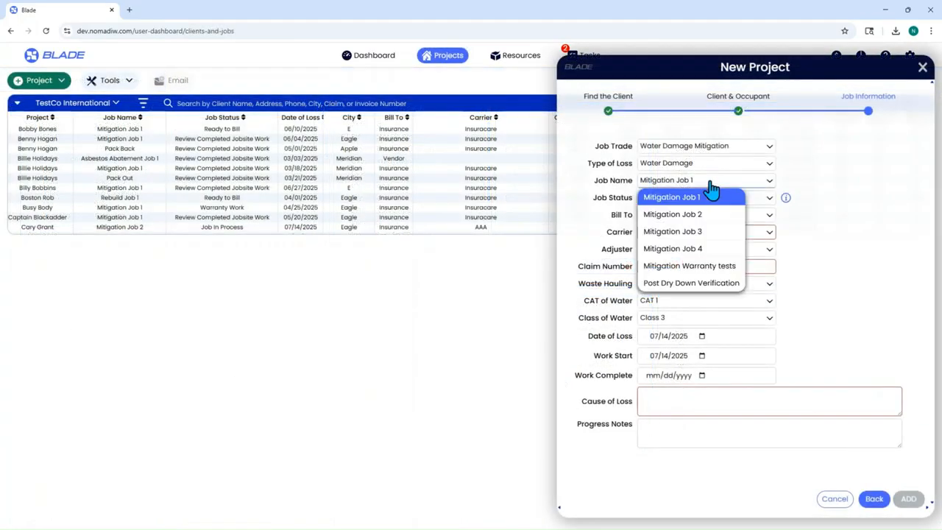
{"action": "left_click", "coordinate": [710, 151]}
{"action": "left_click", "coordinate": [719, 184]}
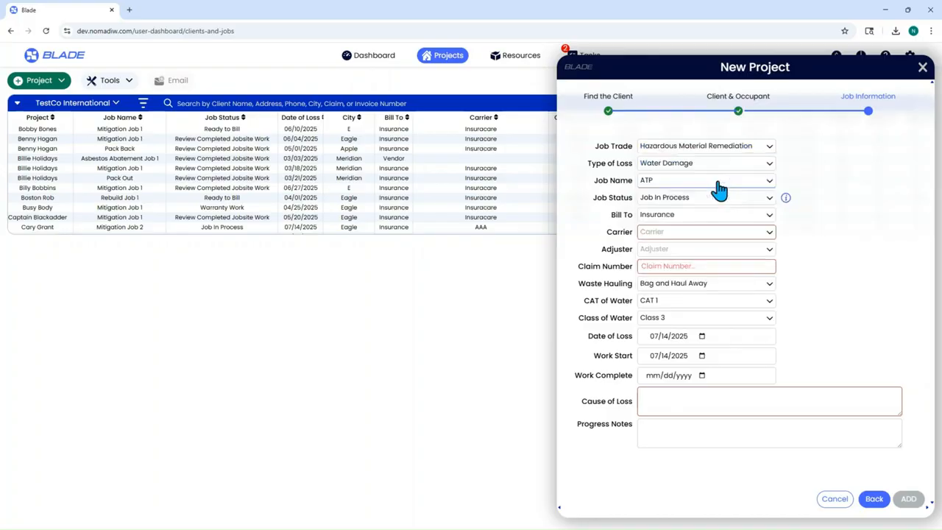
{"action": "left_click", "coordinate": [719, 190]}
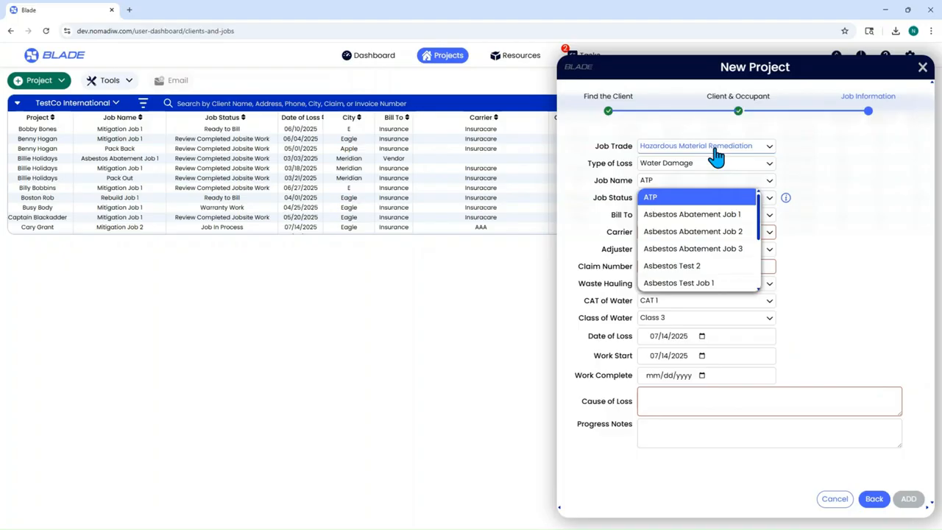
{"action": "left_click", "coordinate": [716, 158]}
{"action": "left_click", "coordinate": [717, 162]}
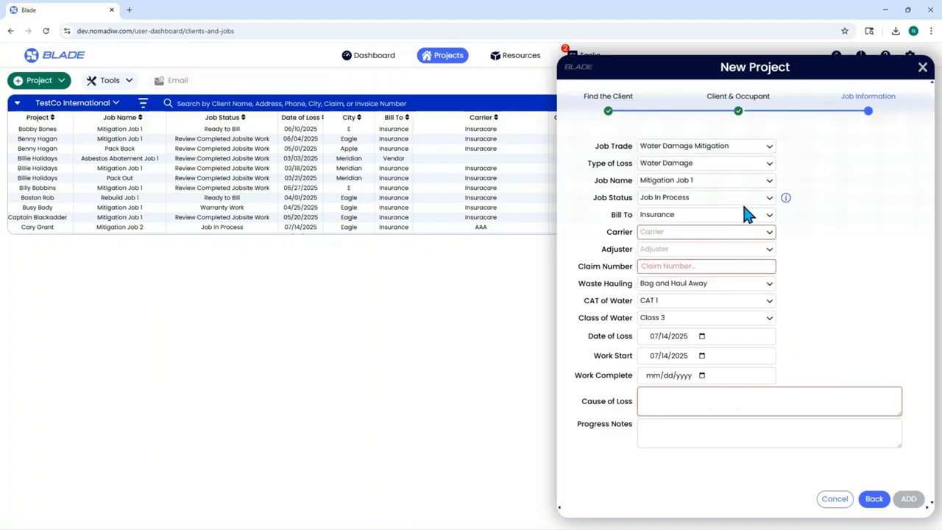
Step: Change Job Status from Job In Process to Ready to Bill
{"action": "left_click", "coordinate": [701, 209]}
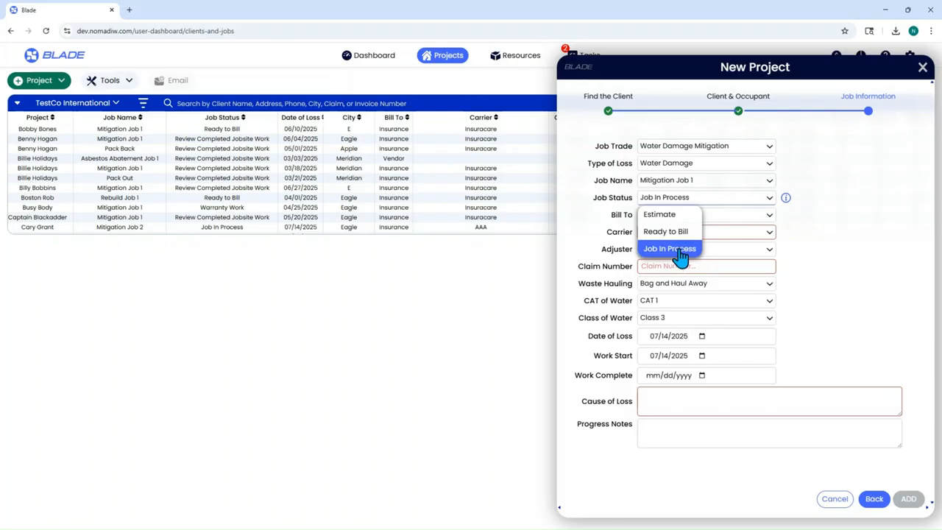
{"action": "left_click", "coordinate": [681, 233]}
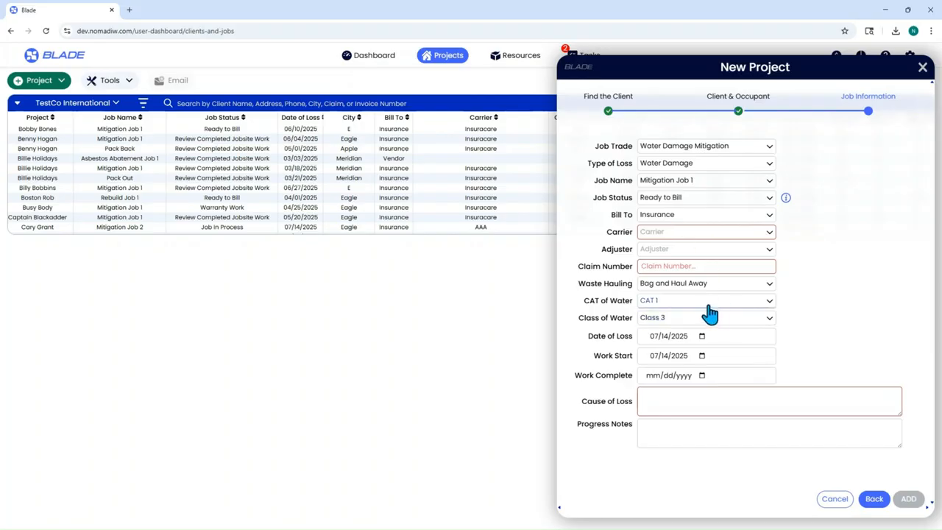
Step: Bill the job to Insurance with American Family as the carrier
{"action": "left_click", "coordinate": [686, 222]}
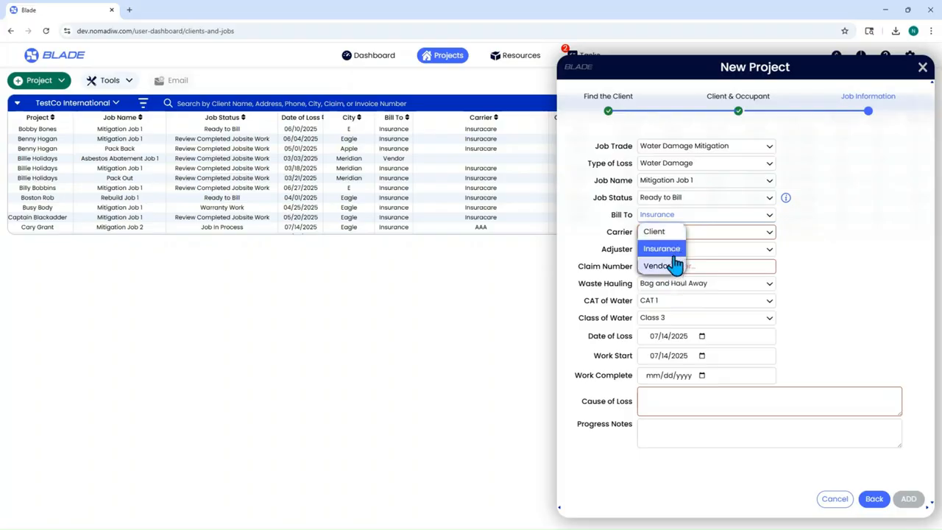
{"action": "left_click", "coordinate": [675, 253]}
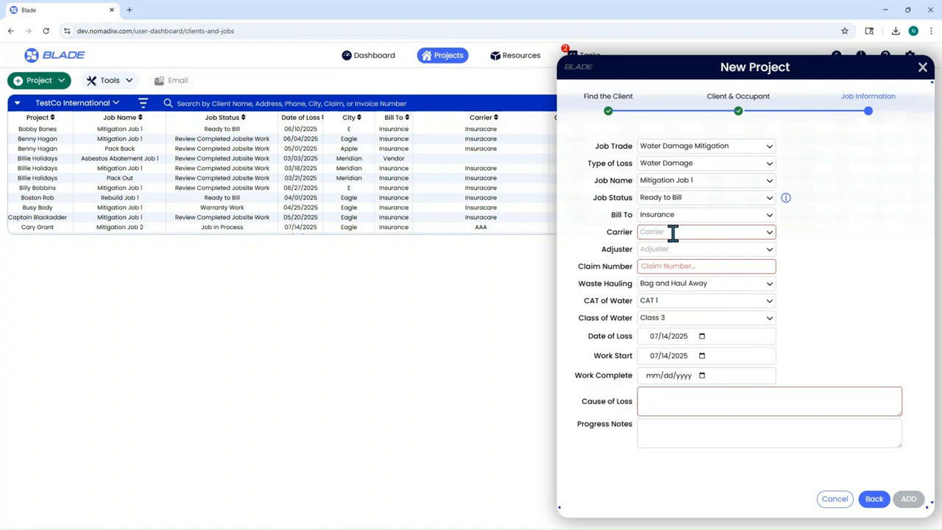
{"action": "left_click", "coordinate": [673, 232]}
{"action": "scroll", "coordinate": [688, 288], "scroll_direction": "down", "scroll_amount": 5}
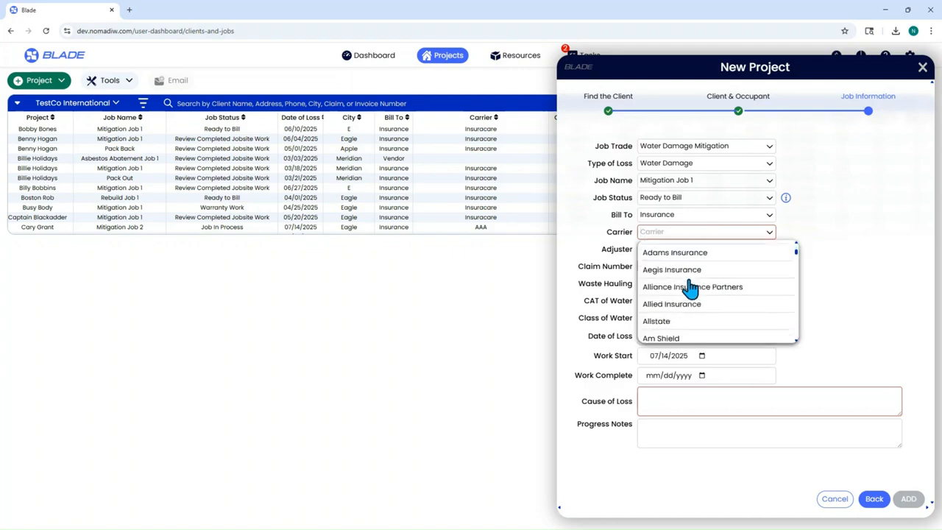
{"action": "left_click", "coordinate": [706, 315]}
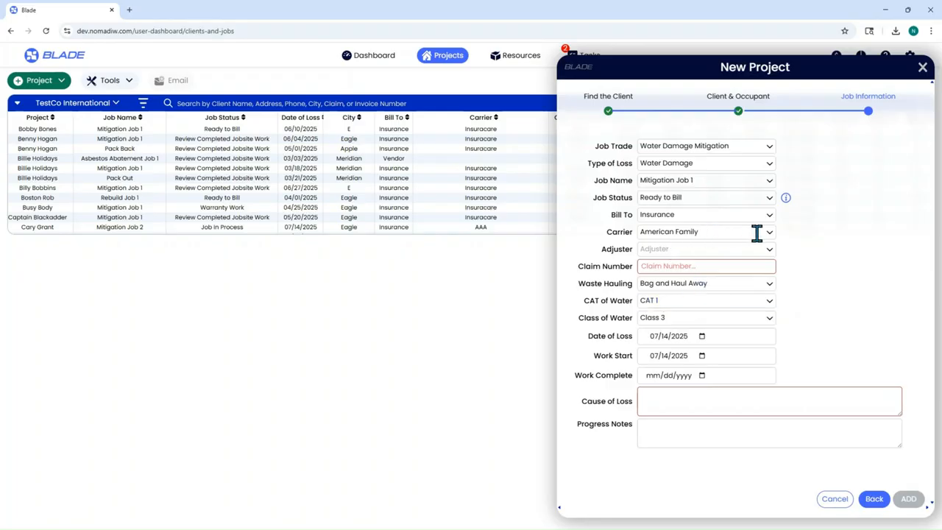
Step: Assign an adjuster and enter the insurance claim number
{"action": "left_click", "coordinate": [680, 249]}
{"action": "scroll", "coordinate": [708, 329], "scroll_direction": "down", "scroll_amount": 1}
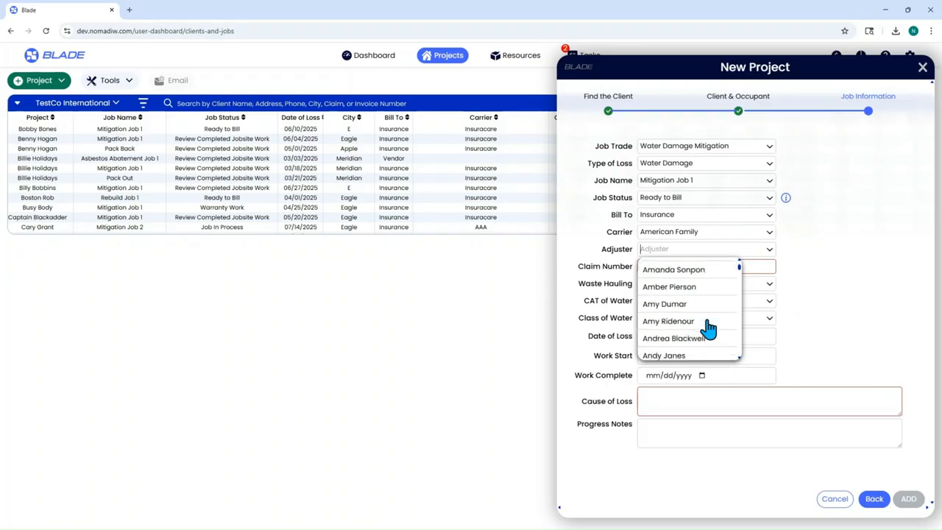
{"action": "left_click", "coordinate": [693, 321]}
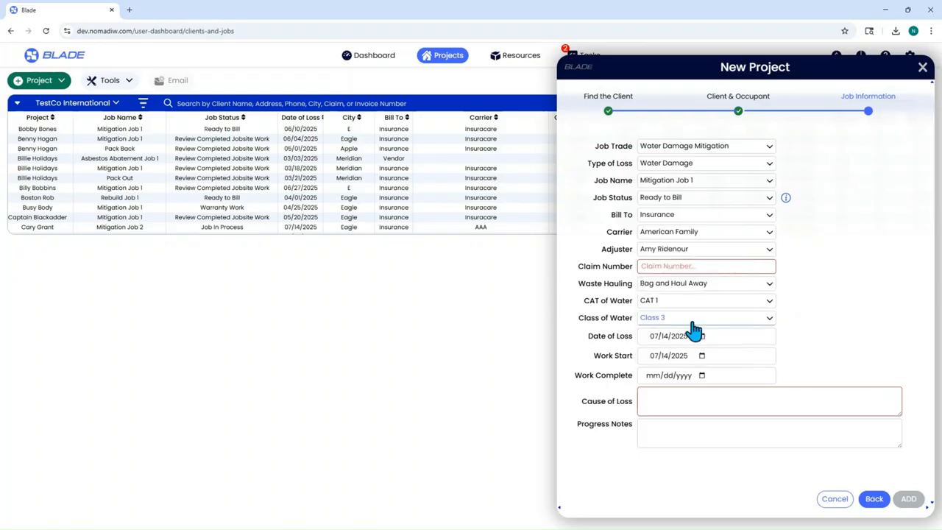
{"action": "left_click", "coordinate": [680, 266]}
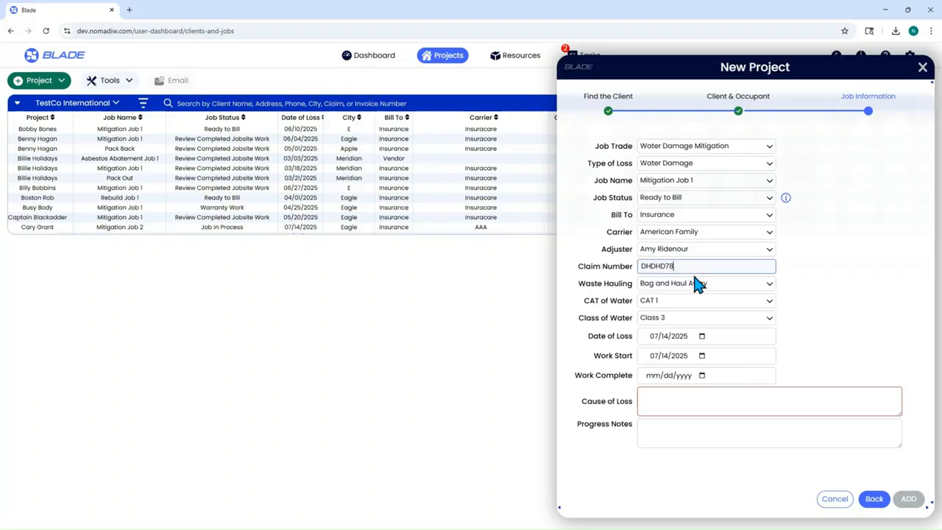
{"action": "left_click", "coordinate": [680, 217]}
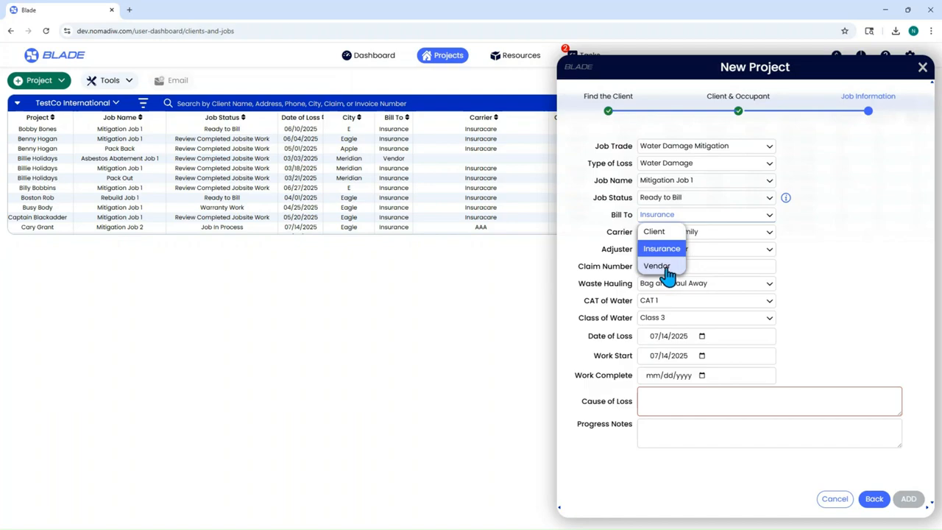
Step: Bill the job to Vendor, with Three Aces HVAC as the vendor
{"action": "left_click", "coordinate": [657, 265]}
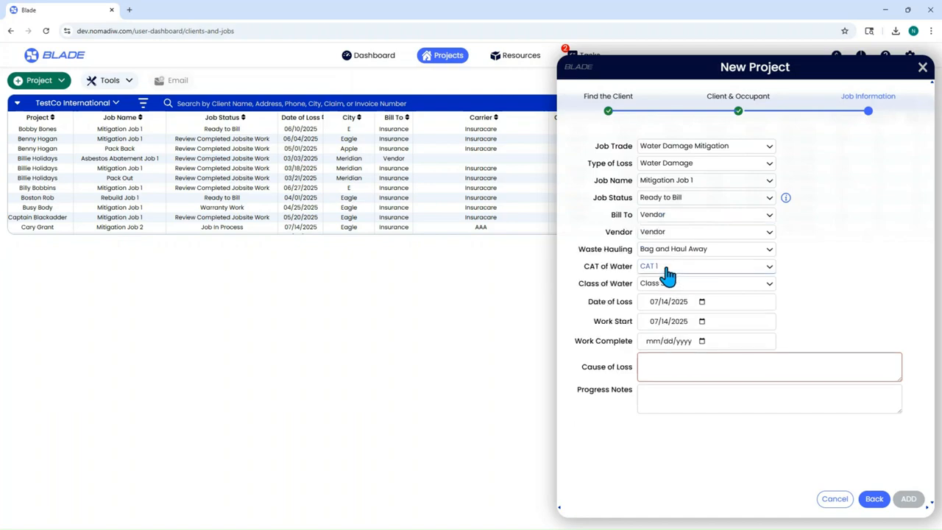
{"action": "left_click", "coordinate": [658, 233]}
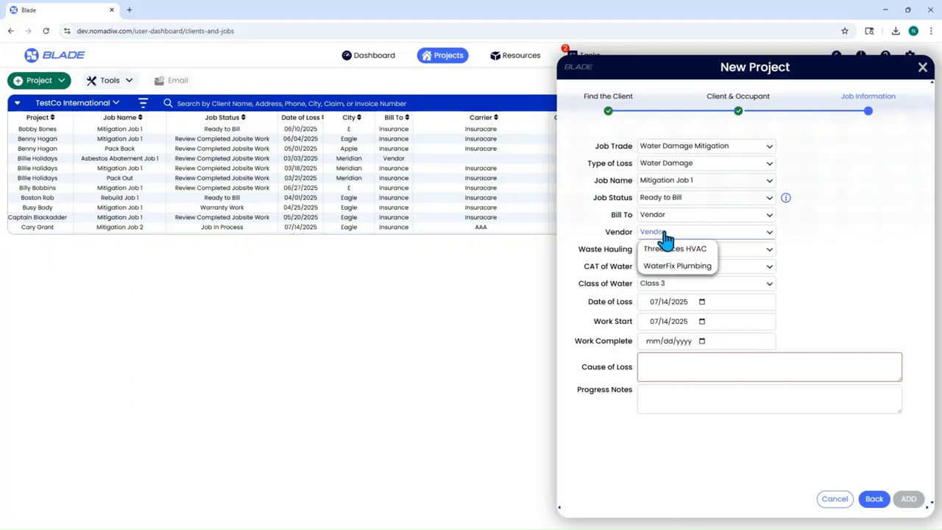
{"action": "left_click", "coordinate": [677, 252]}
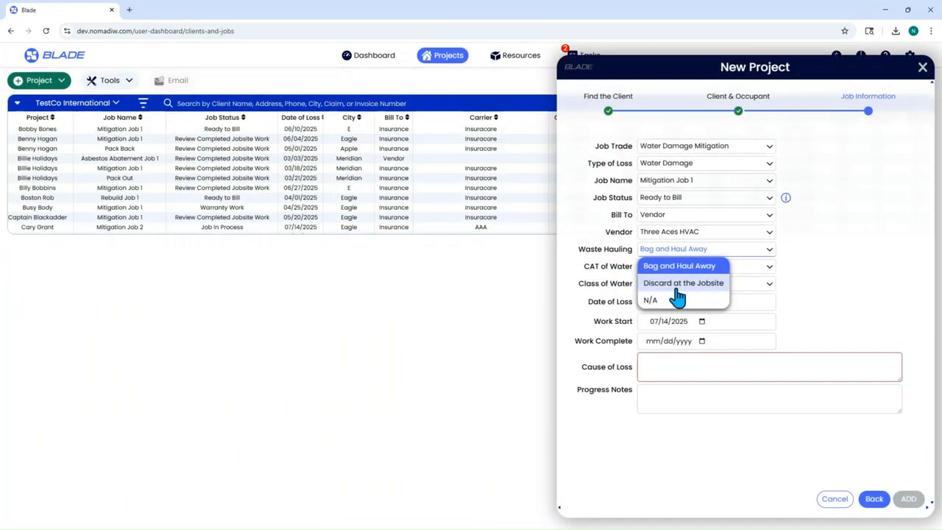
{"action": "left_click", "coordinate": [692, 267]}
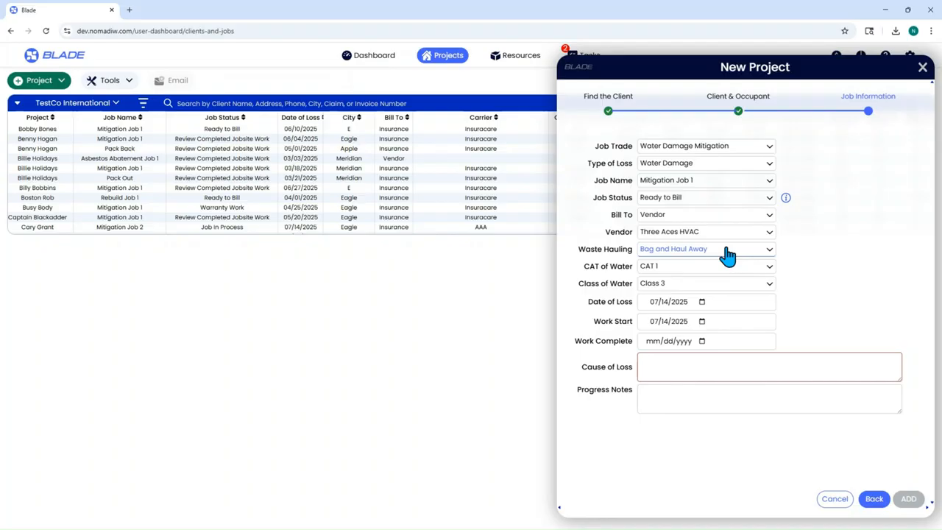
{"action": "left_click", "coordinate": [695, 269]}
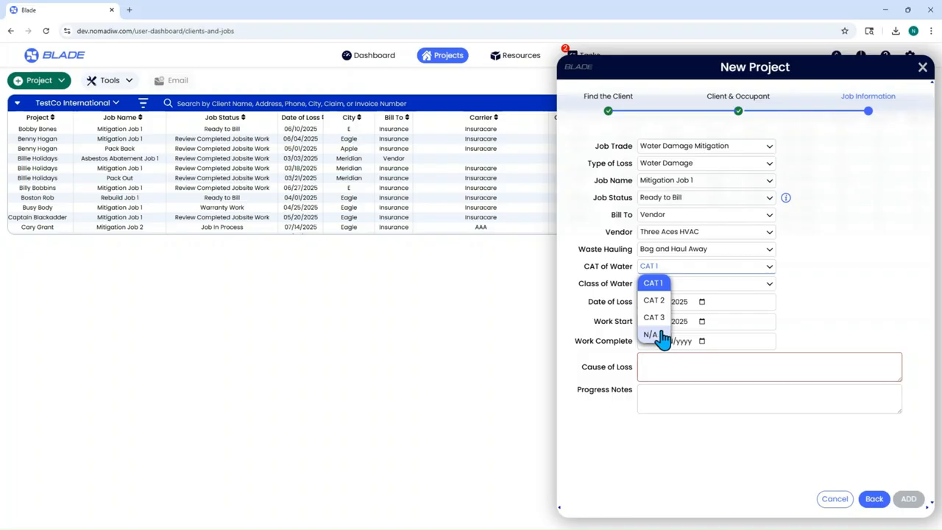
{"action": "left_click", "coordinate": [662, 302]}
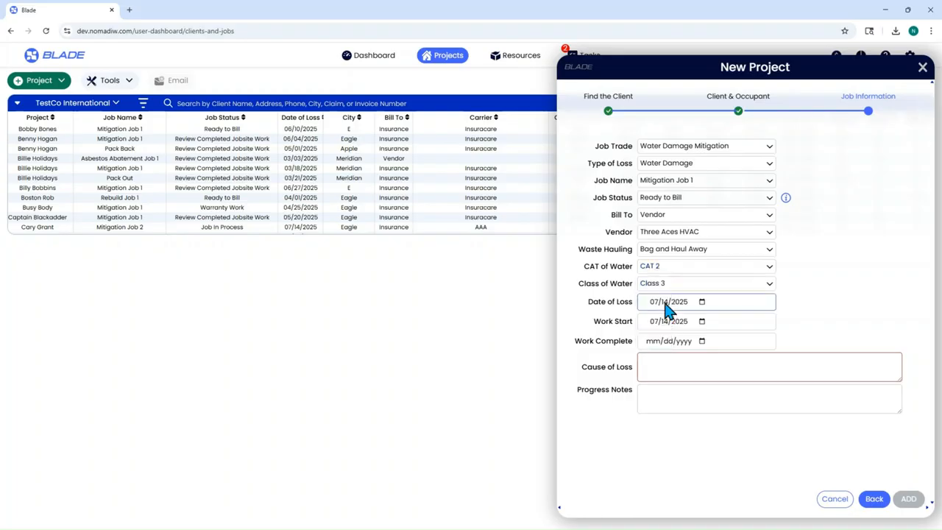
{"action": "left_click", "coordinate": [664, 269]}
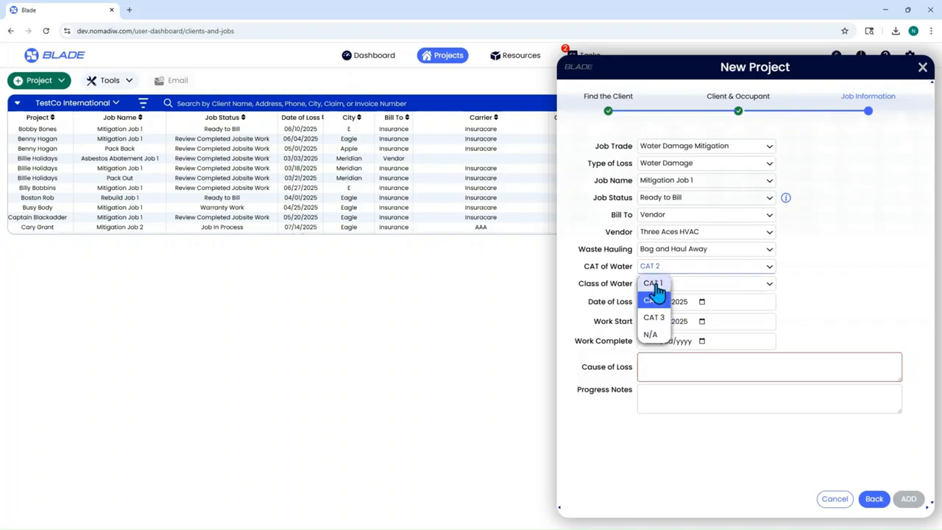
{"action": "left_click", "coordinate": [655, 285]}
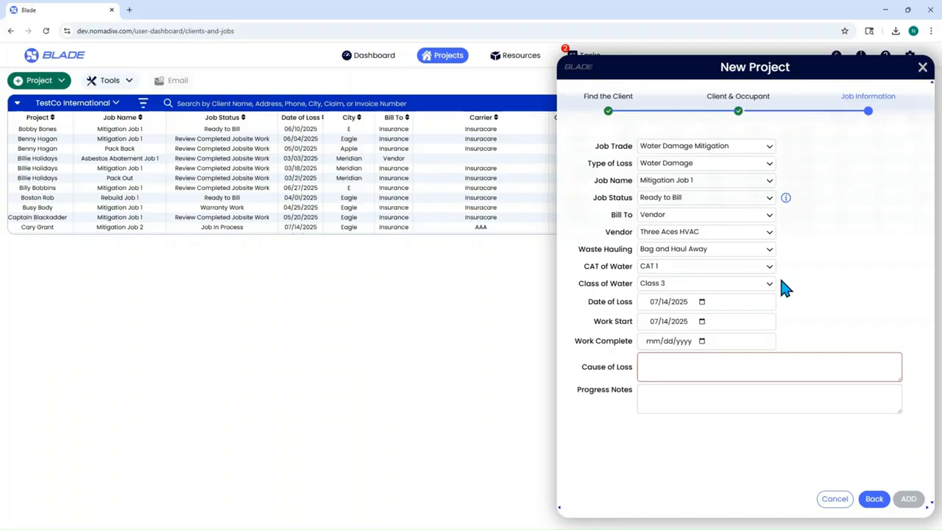
{"action": "left_click", "coordinate": [718, 287]}
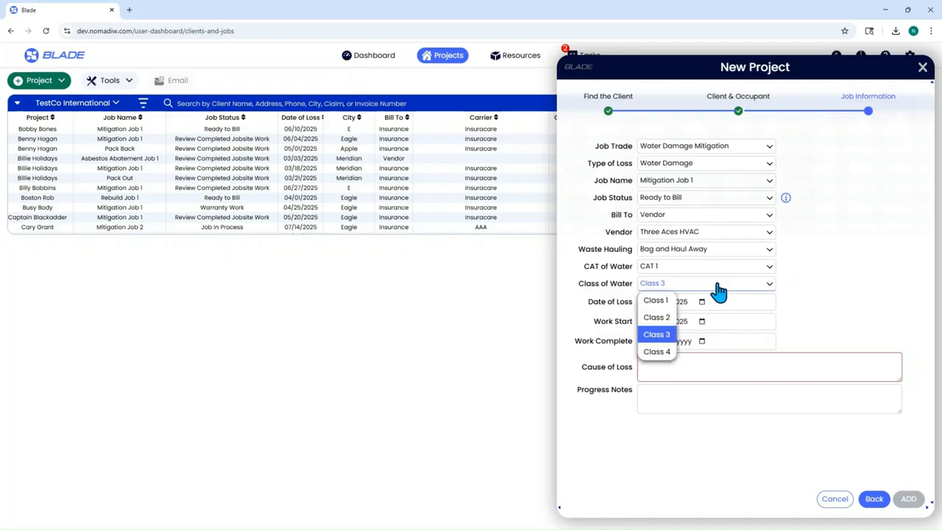
{"action": "left_click", "coordinate": [666, 336]}
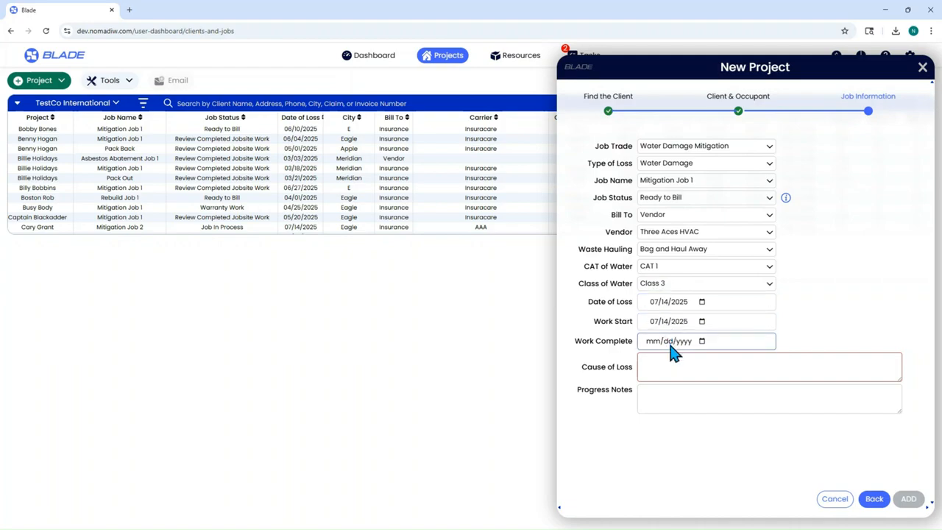
Step: Date the loss 07/09/2025, enter the pinhole supply-line leak cause, and add the project
{"action": "left_click", "coordinate": [668, 321]}
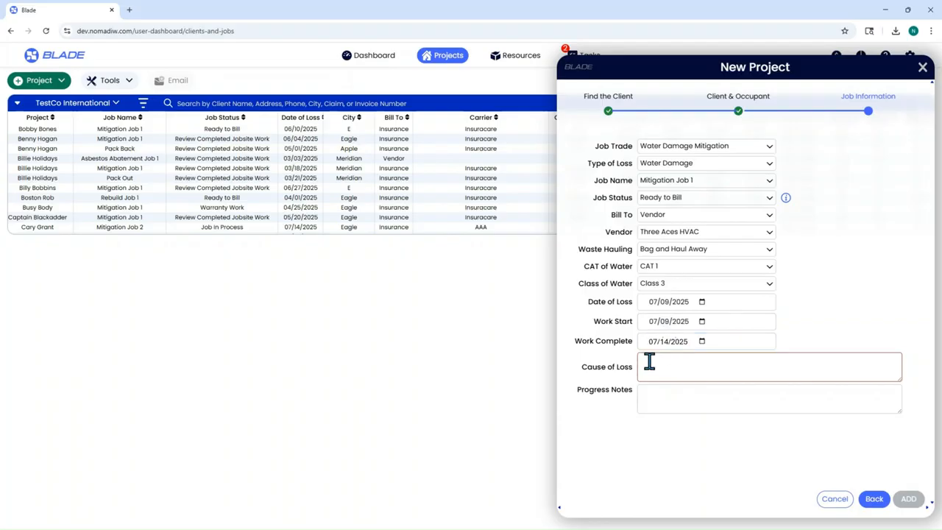
{"action": "type", "text": "Pinhole leak in the"}
{"action": "type", "text": "supply line to the laundry room wash sink."}
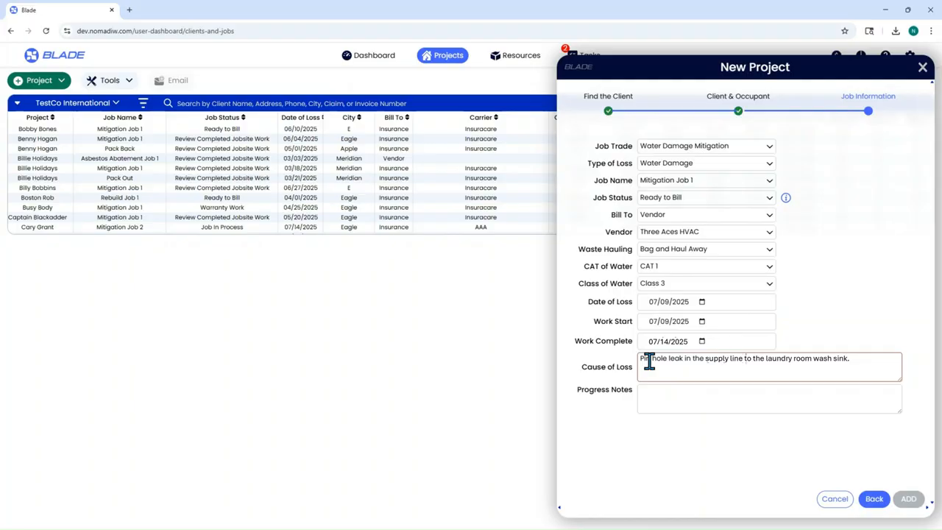
{"action": "left_click", "coordinate": [854, 388]}
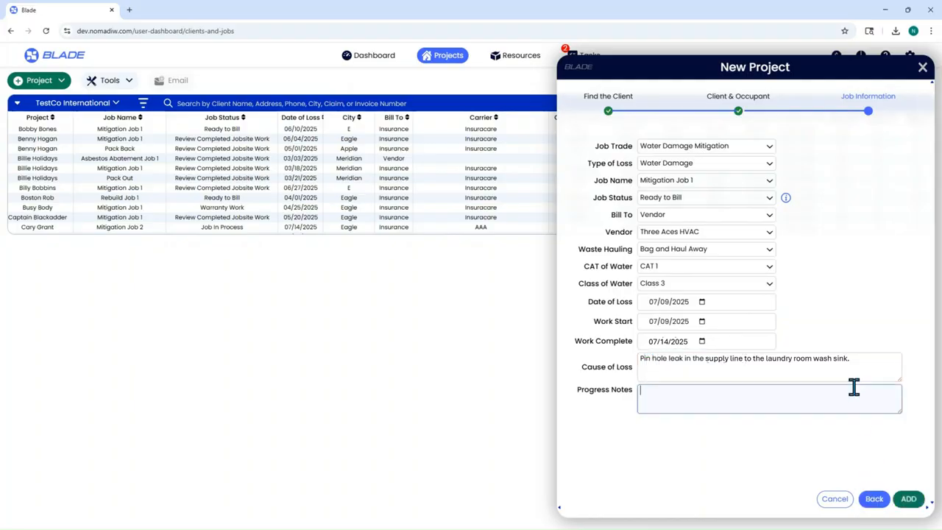
{"action": "left_click", "coordinate": [910, 499]}
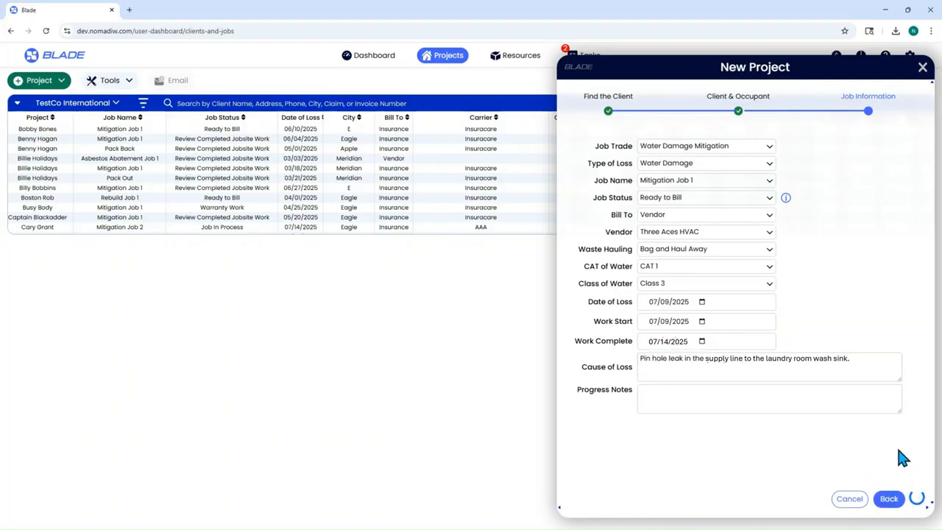